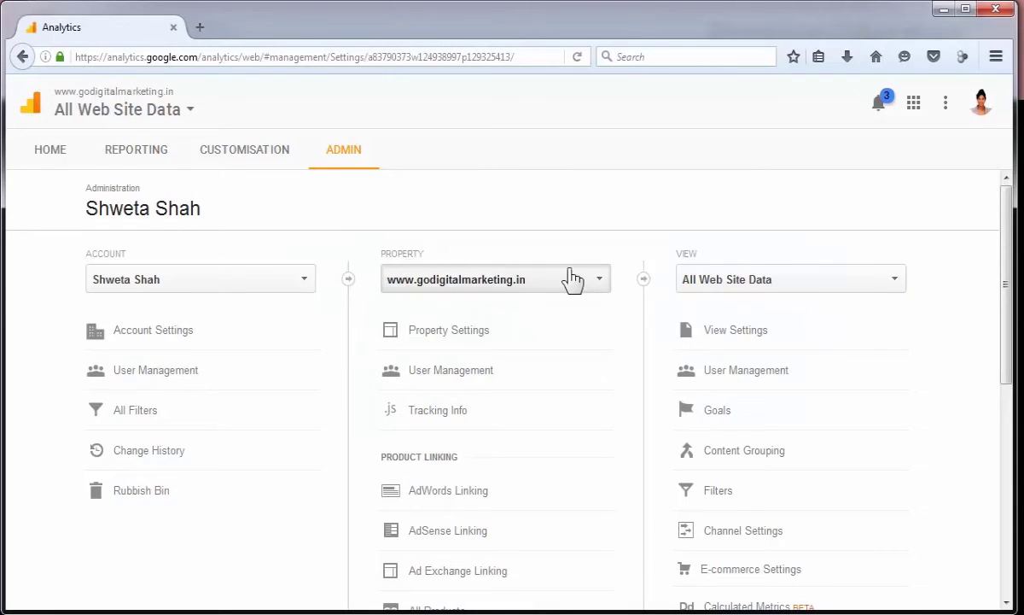
pyautogui.click(604, 287)
pyautogui.click(602, 286)
pyautogui.click(605, 287)
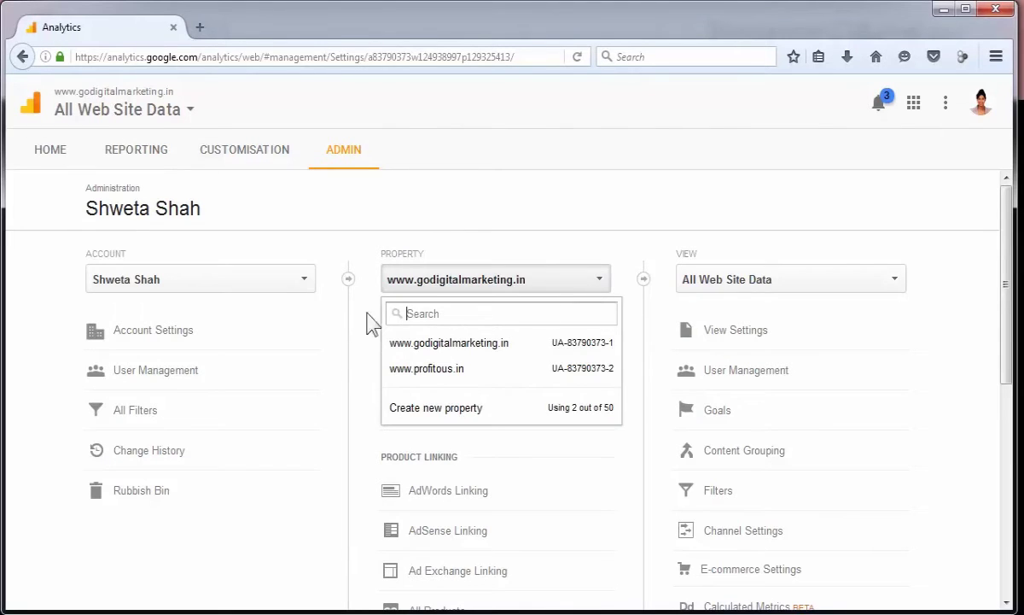
pyautogui.click(512, 156)
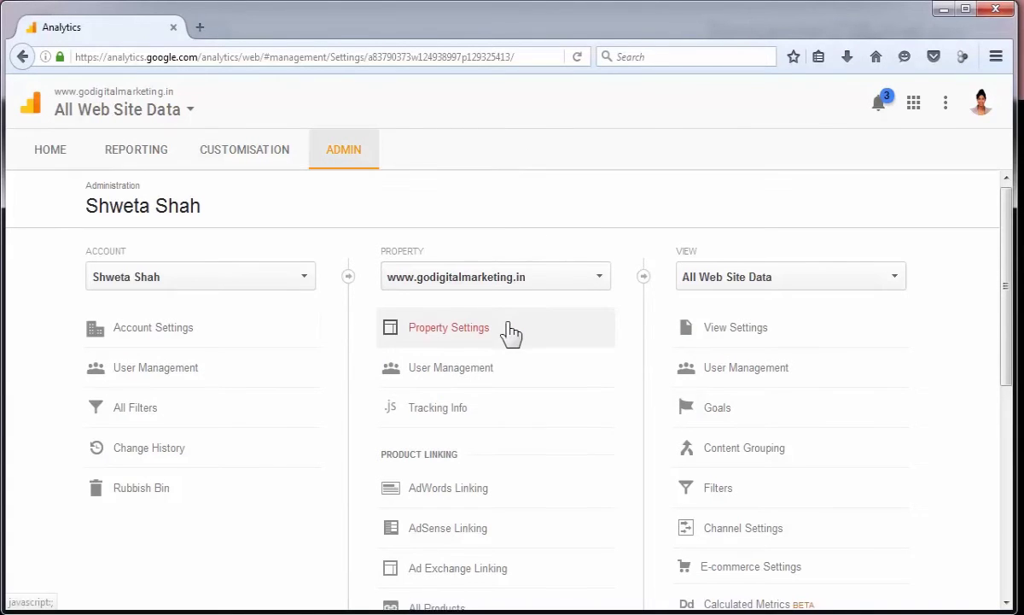
# Step: Start creating a new property in the current Analytics account
pyautogui.scroll(-1, 511, 331)
pyautogui.scroll(-1, 513, 332)
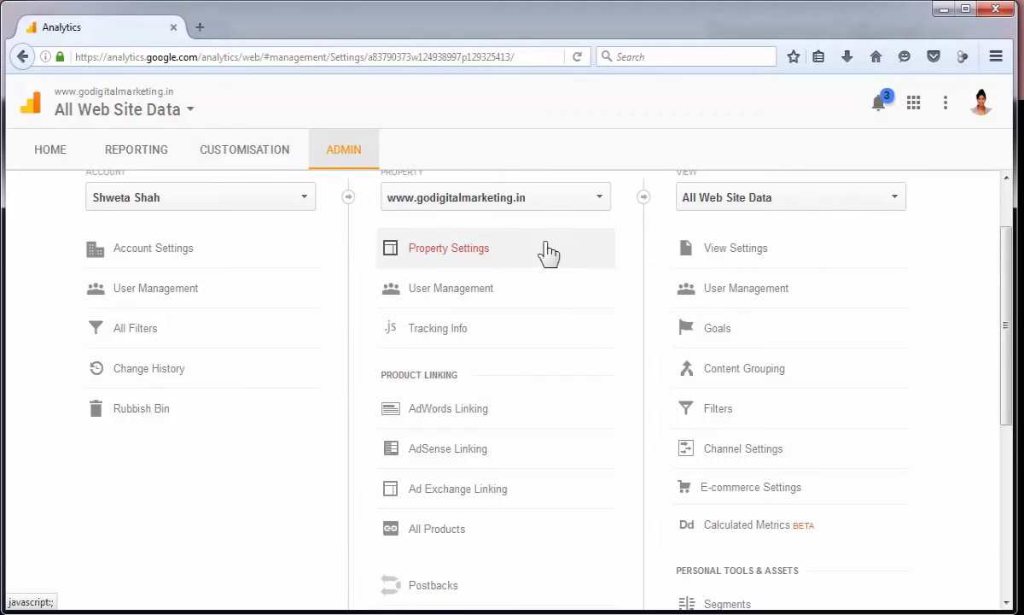
pyautogui.scroll(-1, 567, 273)
pyautogui.scroll(1, 597, 234)
pyautogui.click(604, 204)
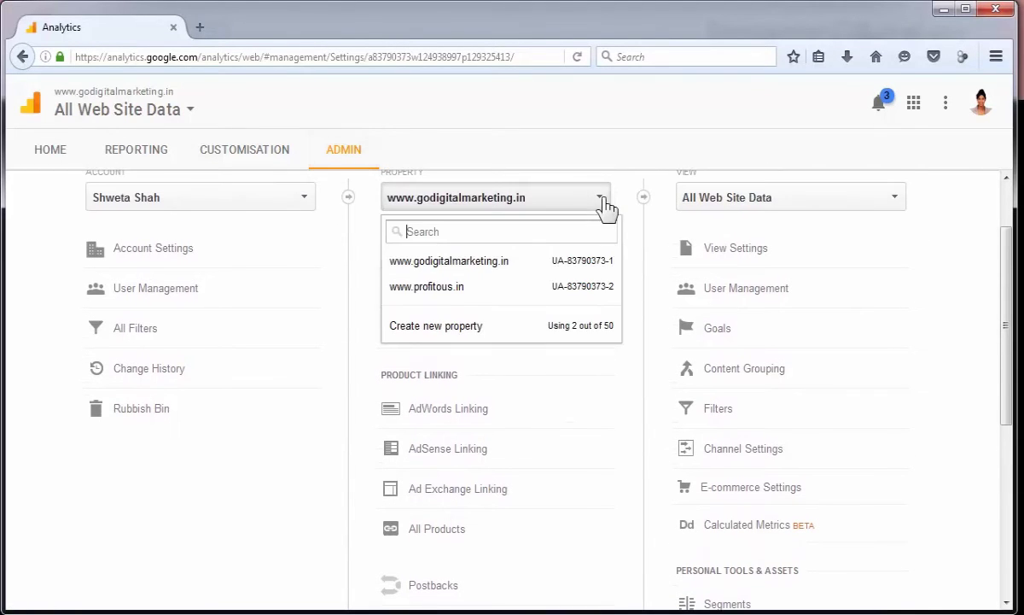
pyautogui.click(438, 326)
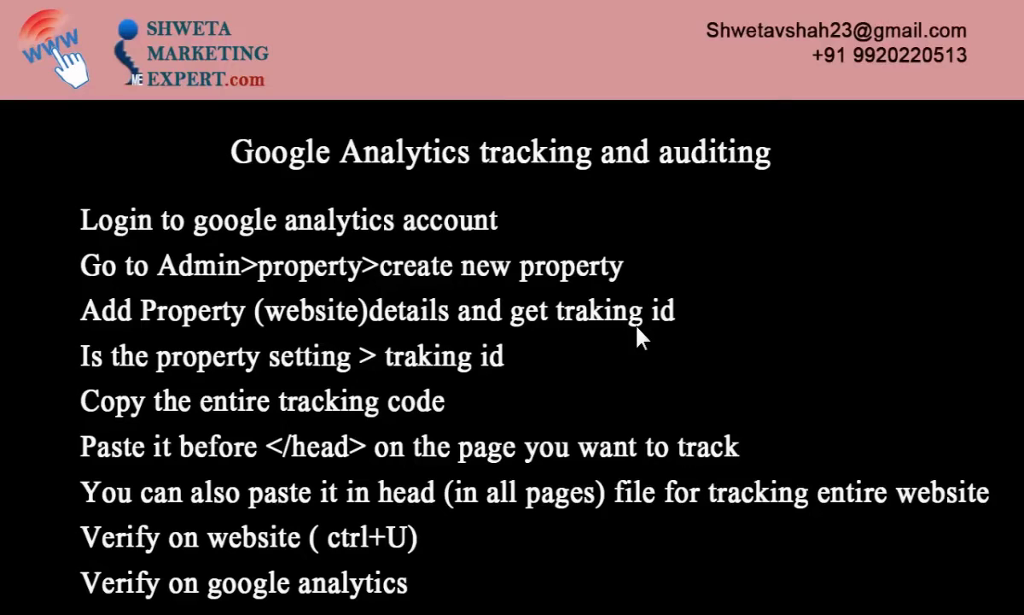
pyautogui.hotkey('alt', 'Tab')
pyautogui.scroll(-1, 301, 402)
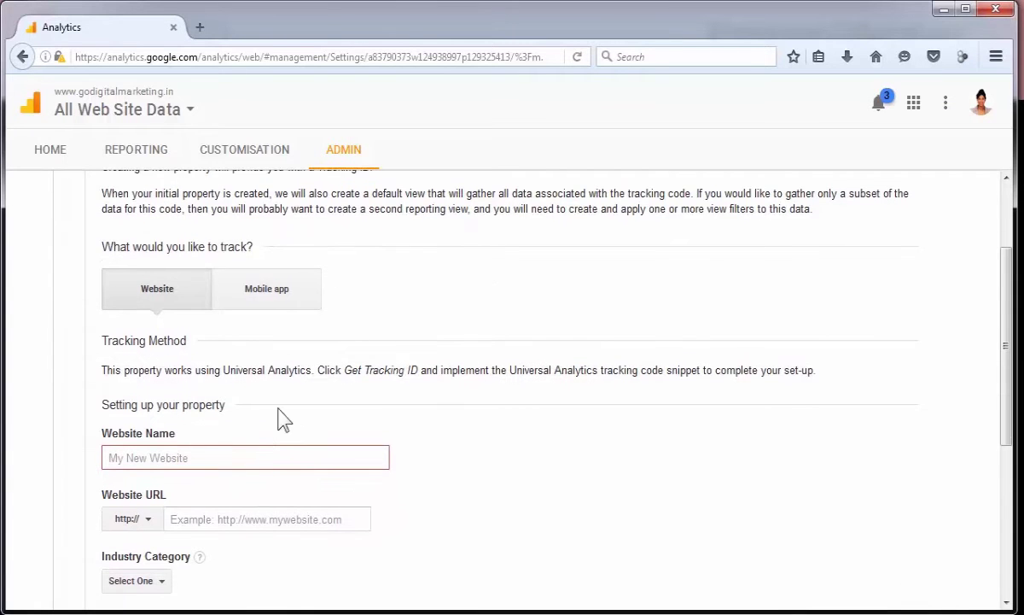
pyautogui.scroll(-1, 275, 427)
pyautogui.click(325, 416)
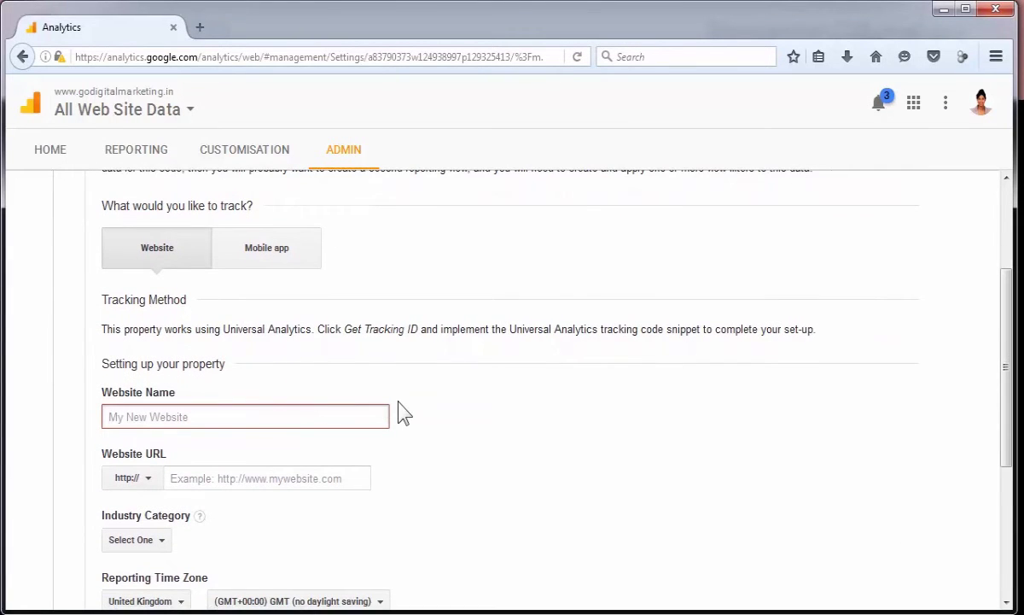
pyautogui.write('www.profitous.in')
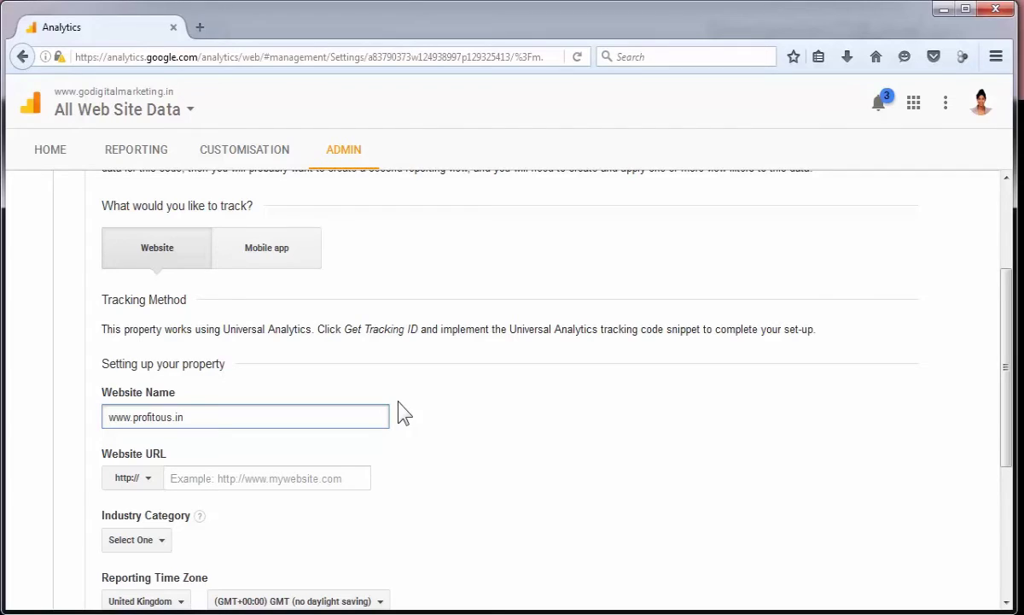
pyautogui.press('Tab')
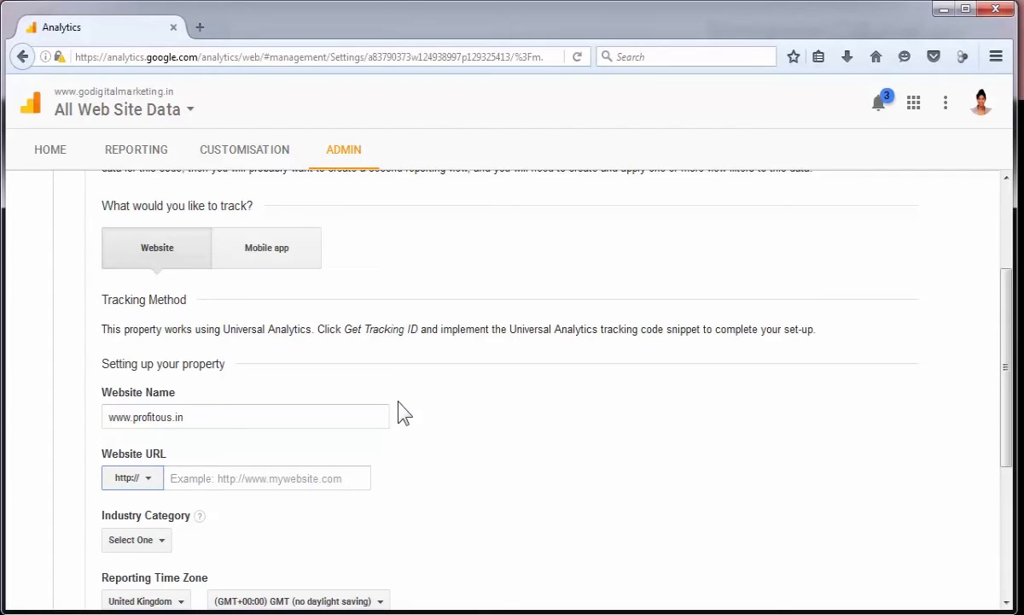
pyautogui.press('Tab')
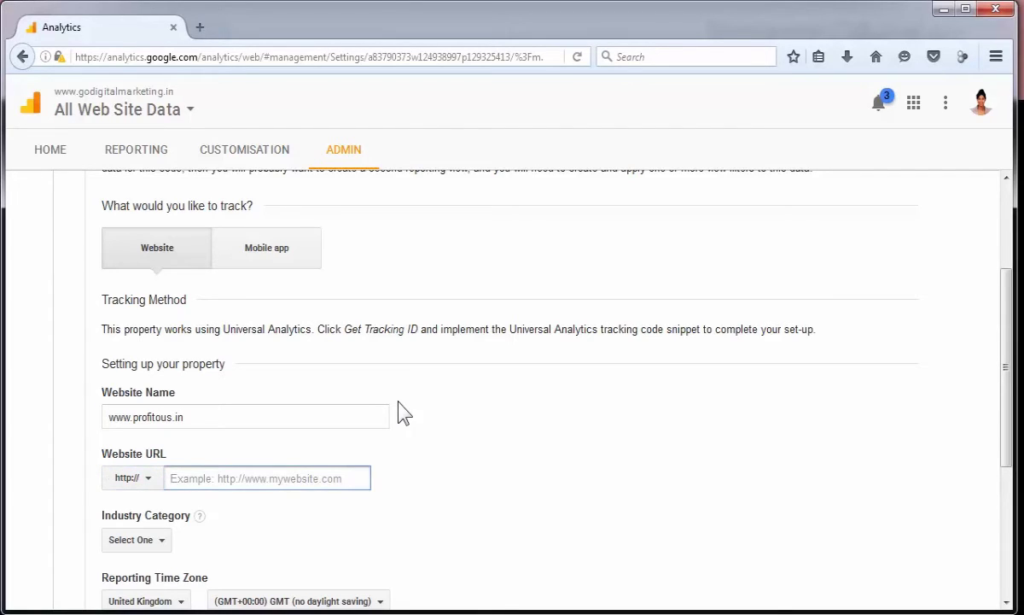
pyautogui.write('www.profitous.in')
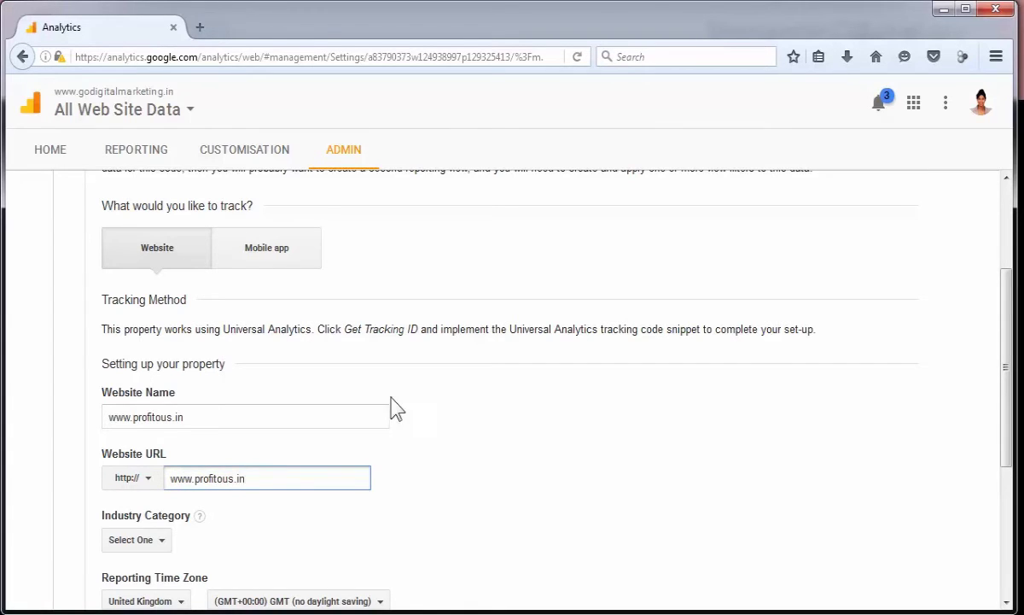
# Step: Set the new property's industry category to Finance
pyautogui.scroll(-3, 389, 401)
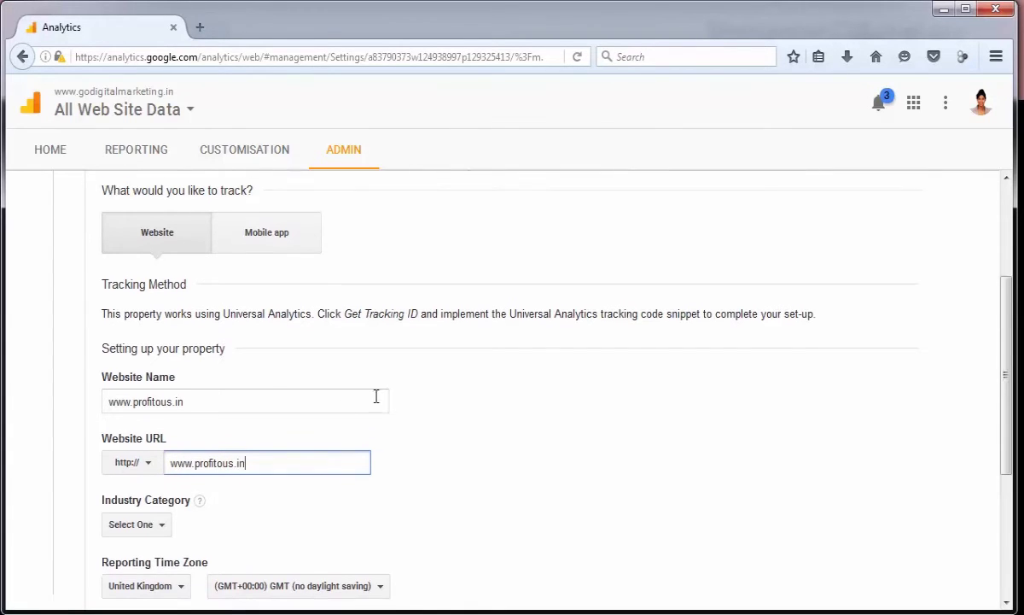
pyautogui.click(168, 417)
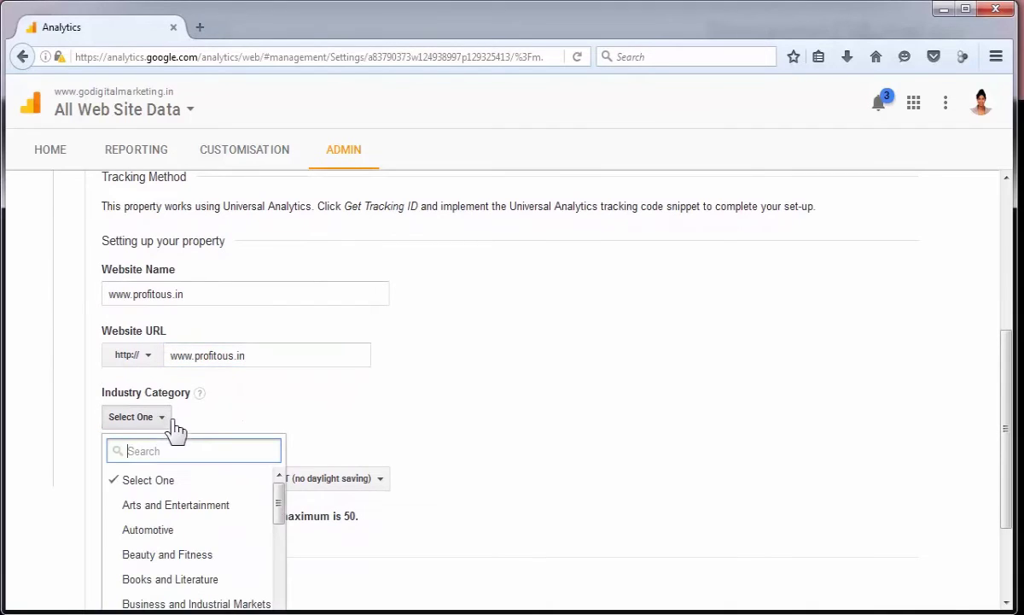
pyautogui.scroll(-2, 175, 426)
pyautogui.scroll(-3, 224, 437)
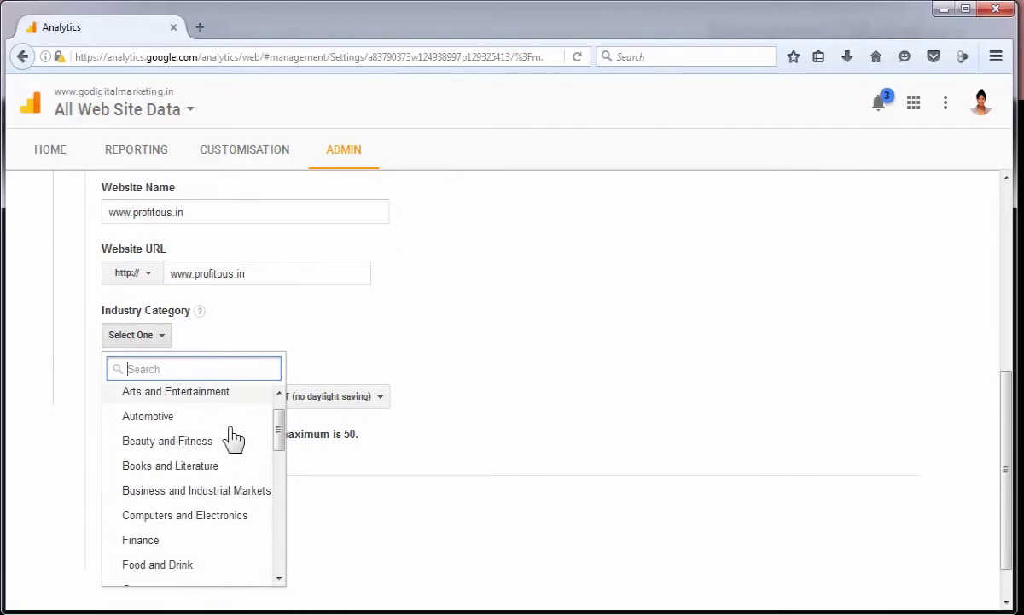
pyautogui.click(150, 491)
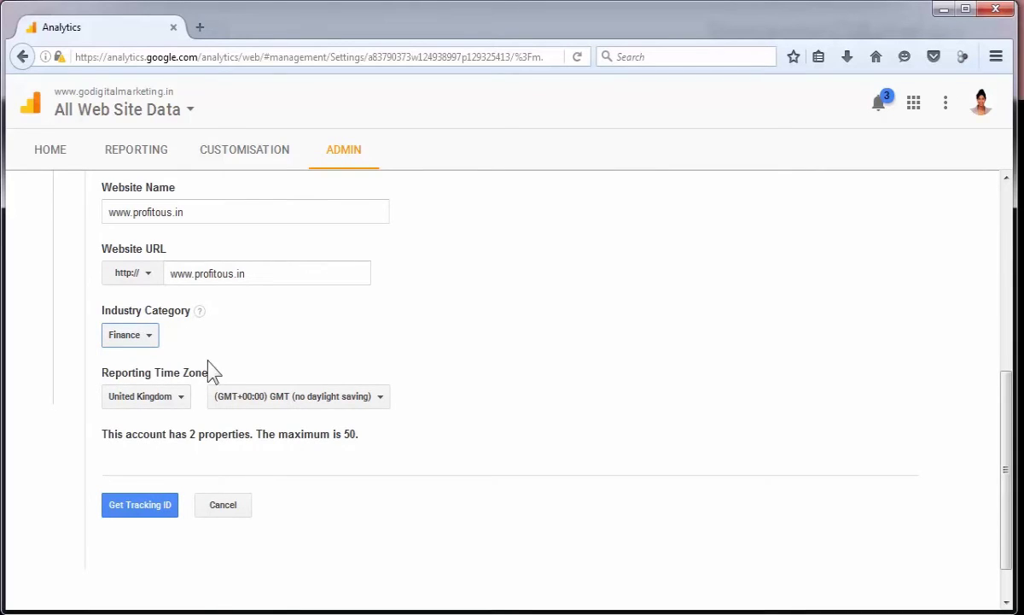
# Step: Search for "ind" in the reporting time zone countries and choose India for the new property
pyautogui.click(184, 398)
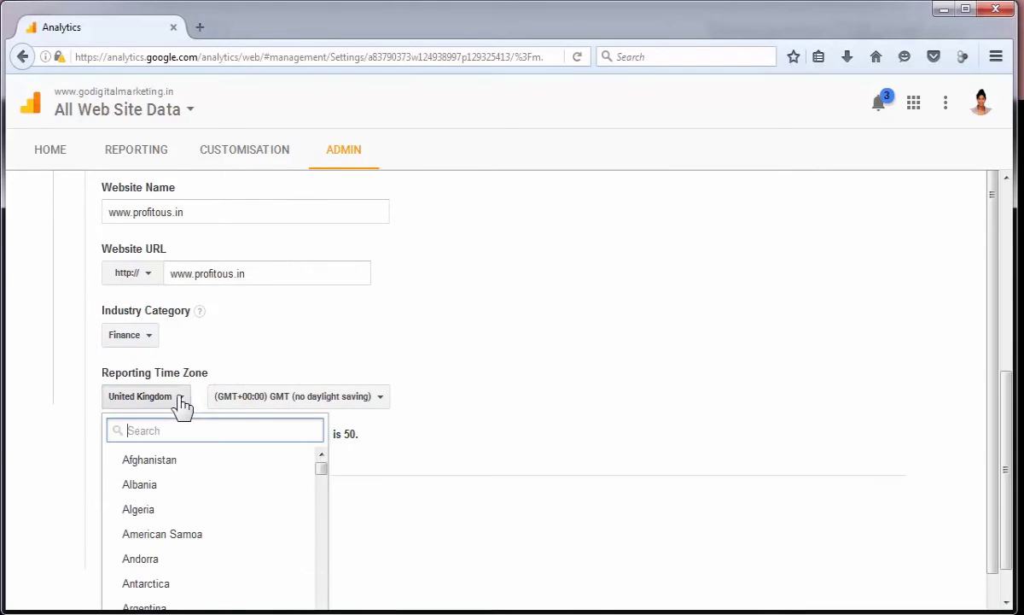
pyautogui.write('i')
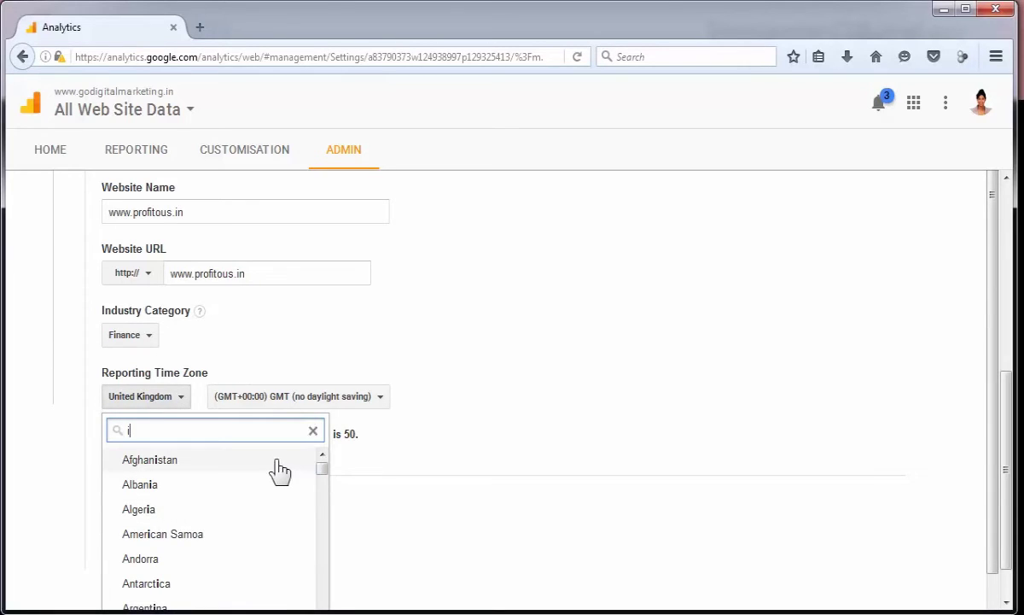
pyautogui.write('n')
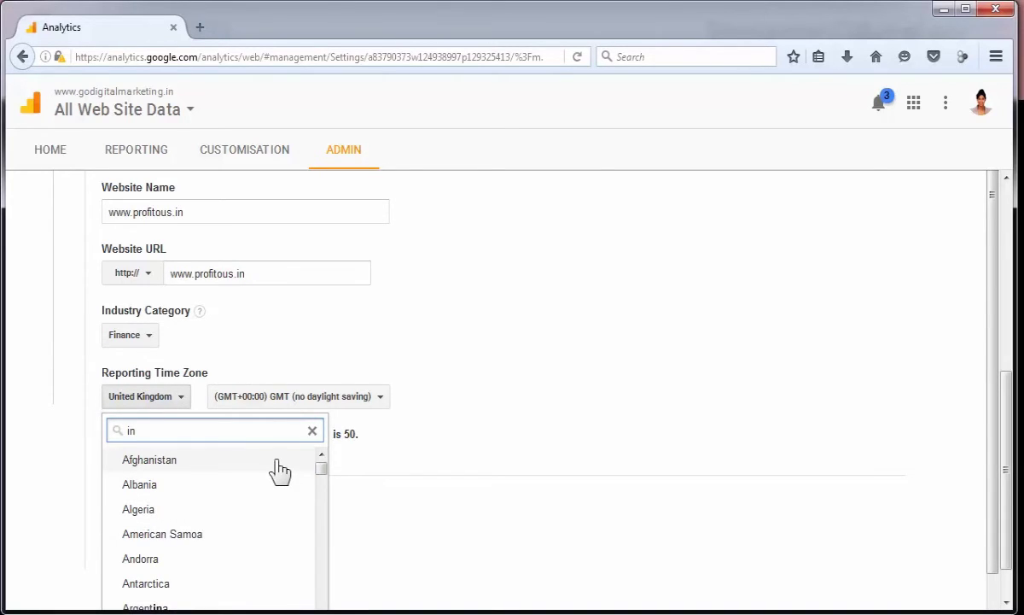
pyautogui.write('d')
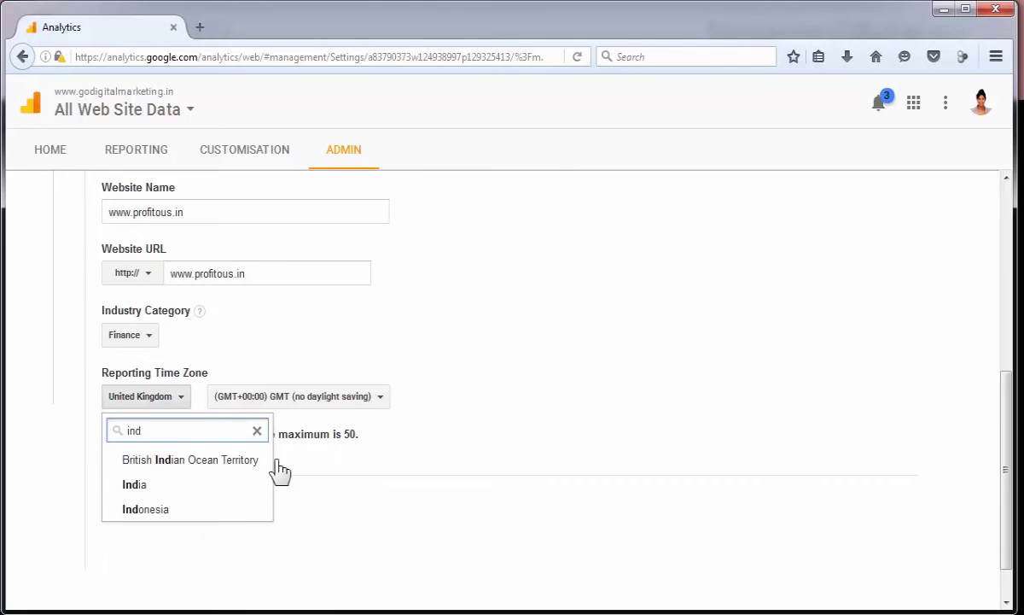
pyautogui.click(132, 486)
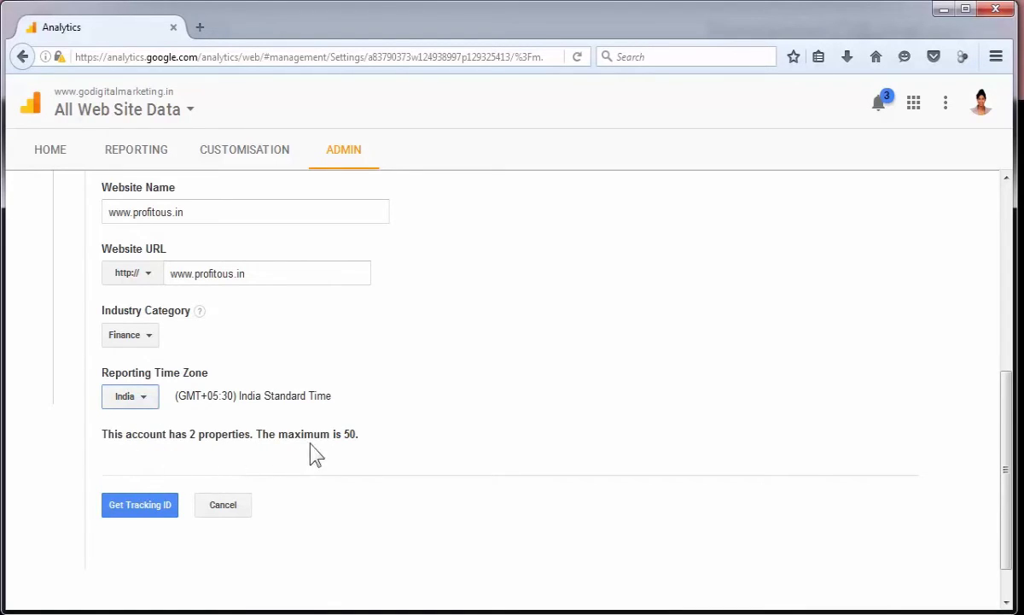
# Step: Get the tracking ID for the new property and select the entire website tracking script, from <script> to </script>
pyautogui.click(142, 514)
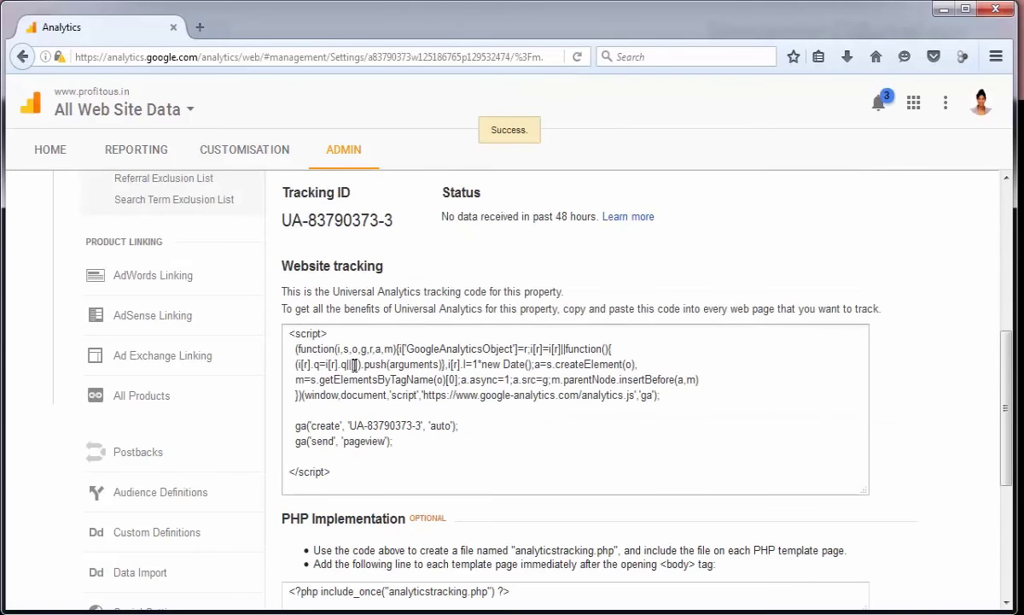
pyautogui.moveTo(289, 335); pyautogui.dragTo(372, 478)
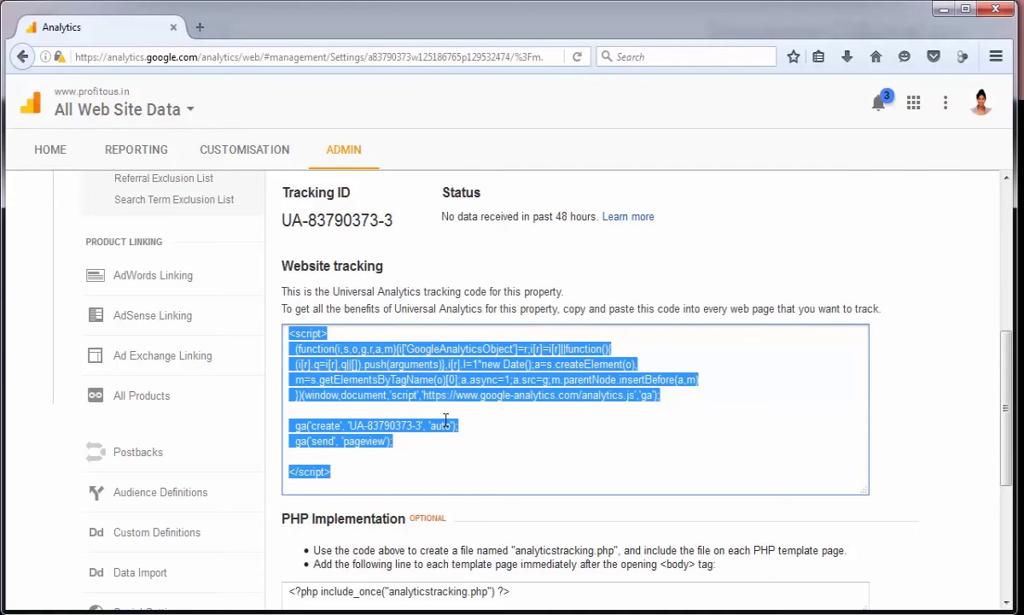
pyautogui.scroll(-3, 477, 420)
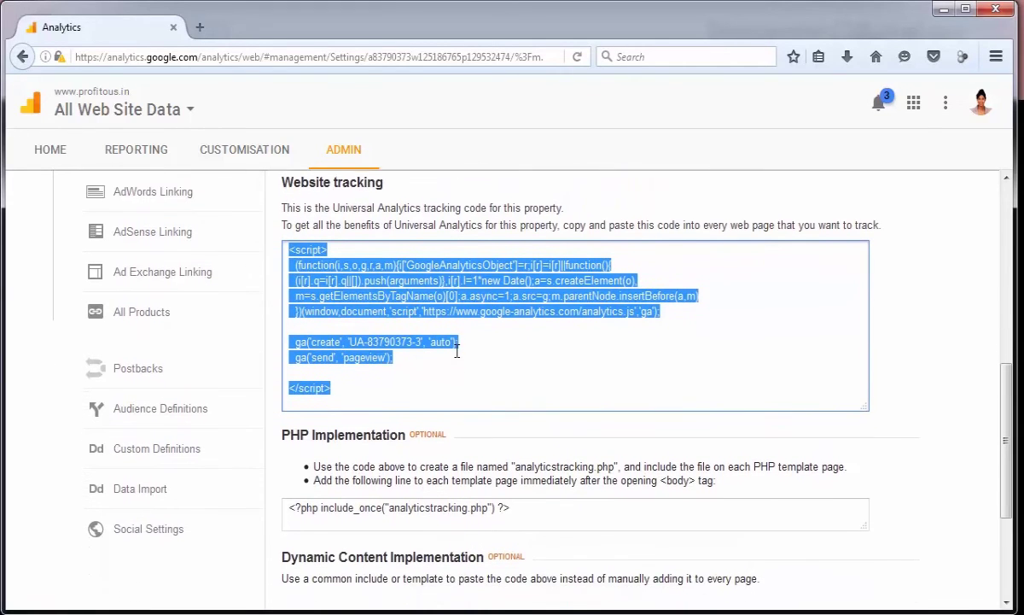
pyautogui.scroll(-1, 457, 350)
pyautogui.scroll(1, 455, 348)
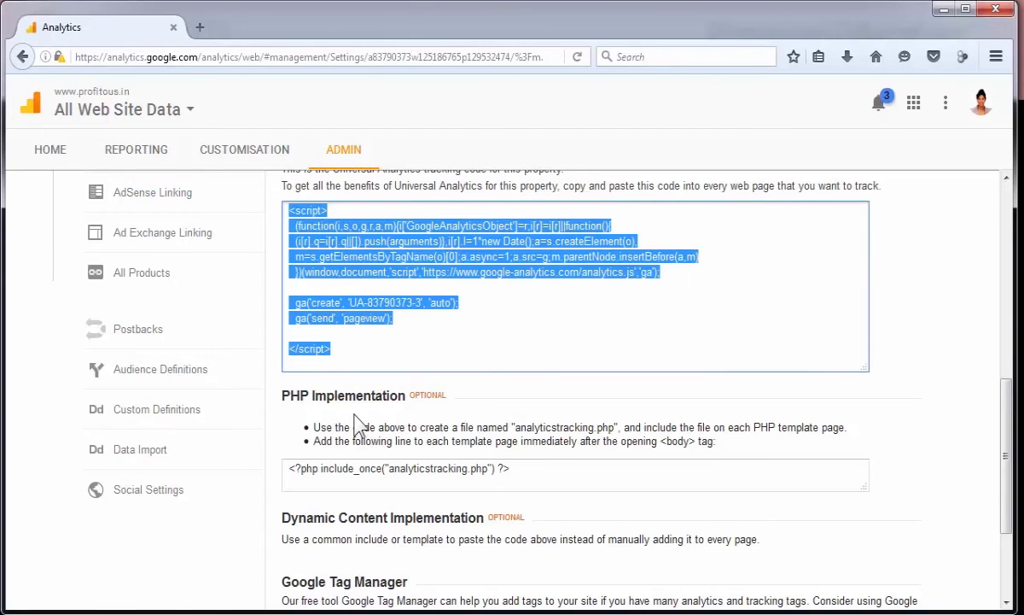
pyautogui.scroll(2, 359, 424)
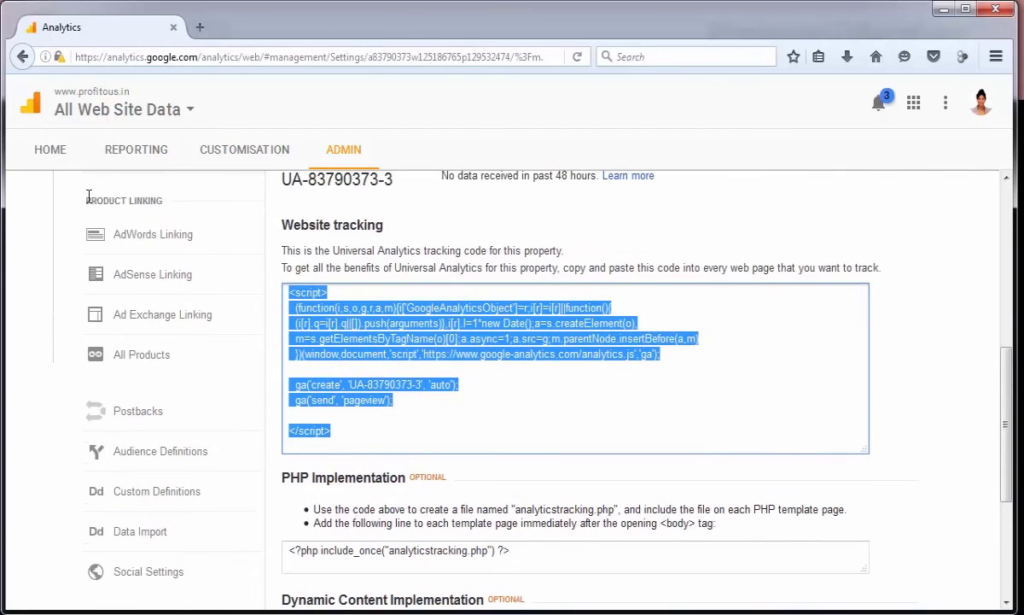
pyautogui.click(53, 154)
pyautogui.click(125, 158)
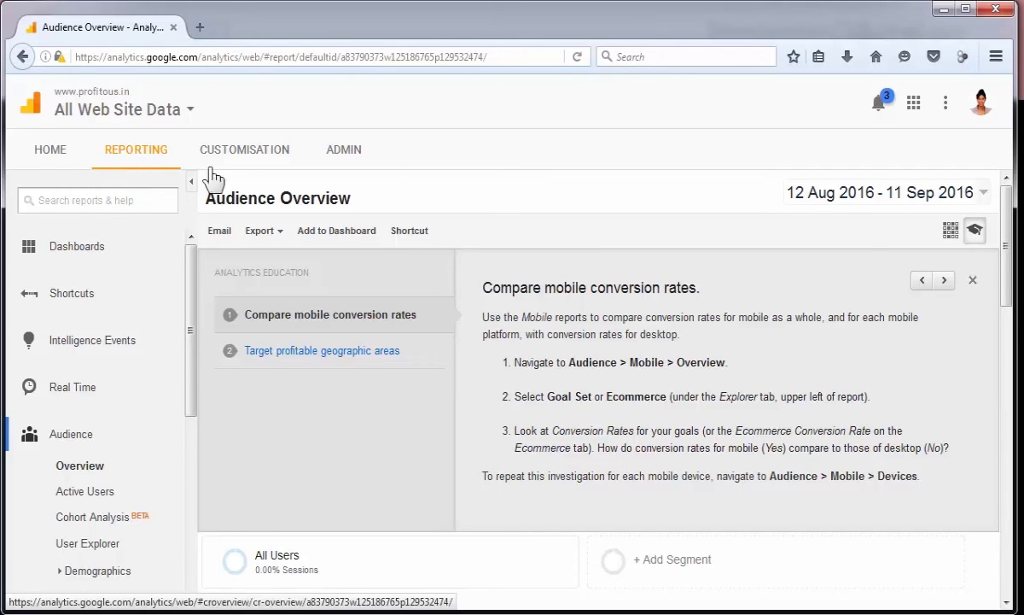
pyautogui.scroll(-3, 542, 346)
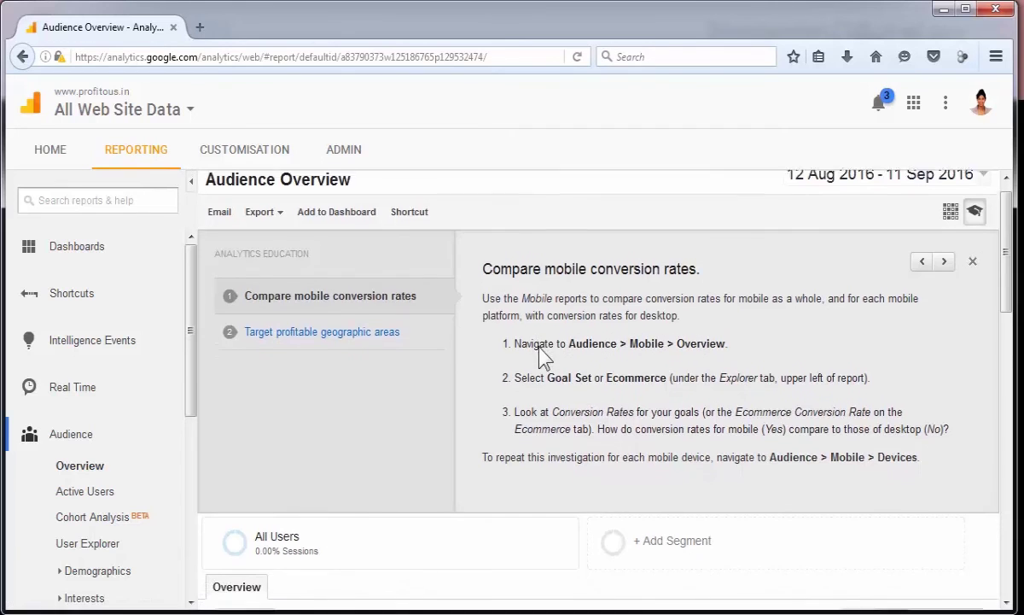
pyautogui.scroll(3, 542, 345)
pyautogui.scroll(-4, 543, 346)
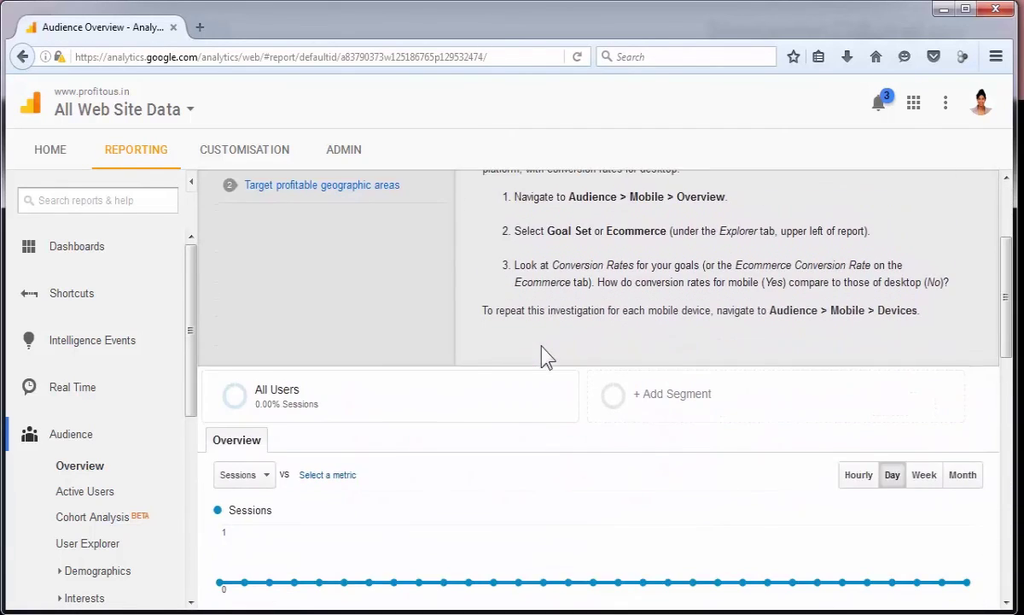
pyautogui.moveTo(247, 443)
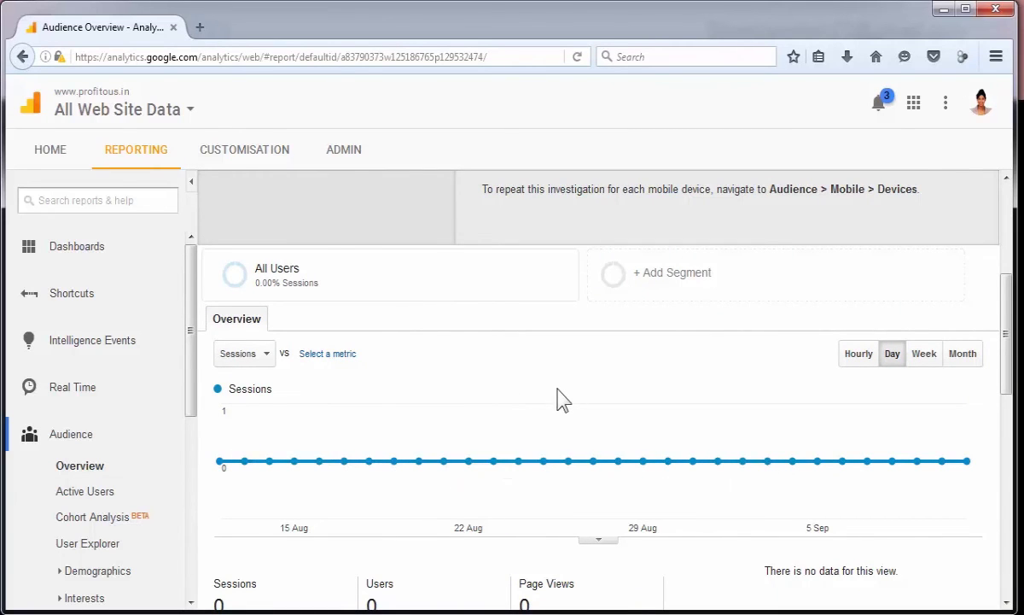
pyautogui.scroll(-3, 549, 405)
pyautogui.scroll(1, 549, 405)
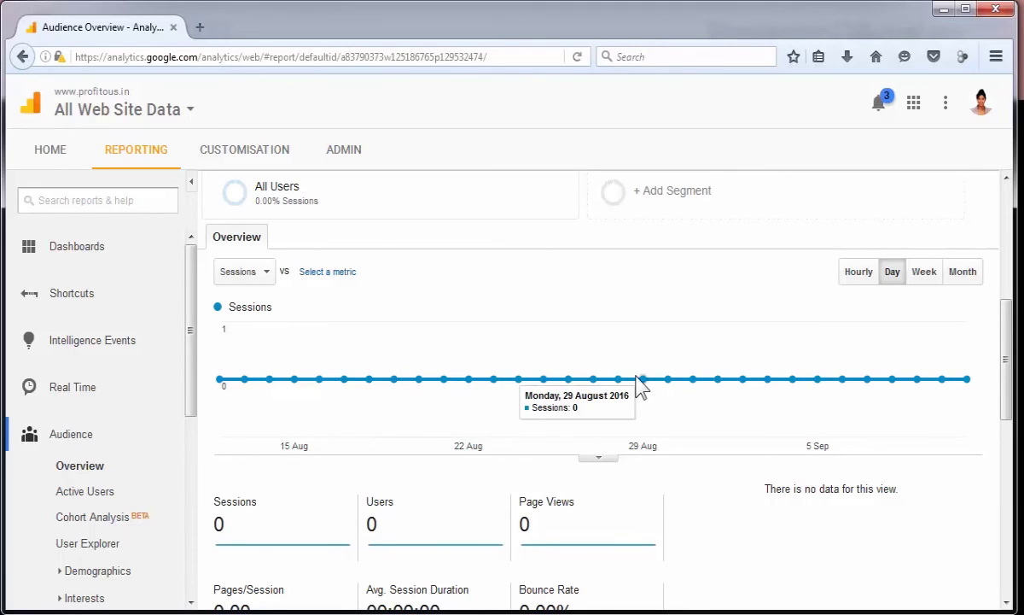
# Step: Examine the Audience Overview's summary metrics and its demographics, system and mobile breakdowns
pyautogui.scroll(-4, 640, 386)
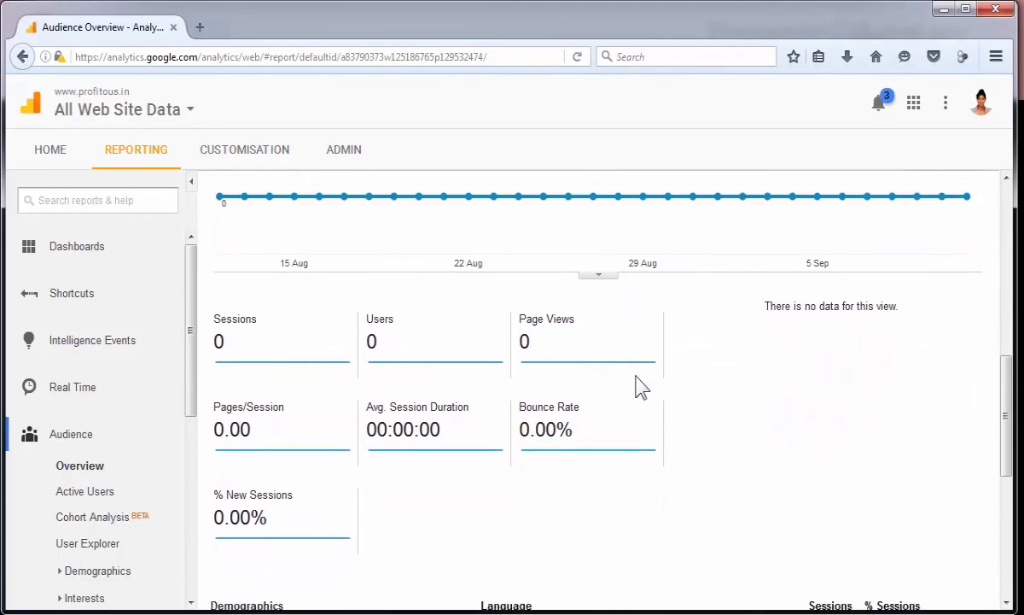
pyautogui.scroll(-1, 628, 384)
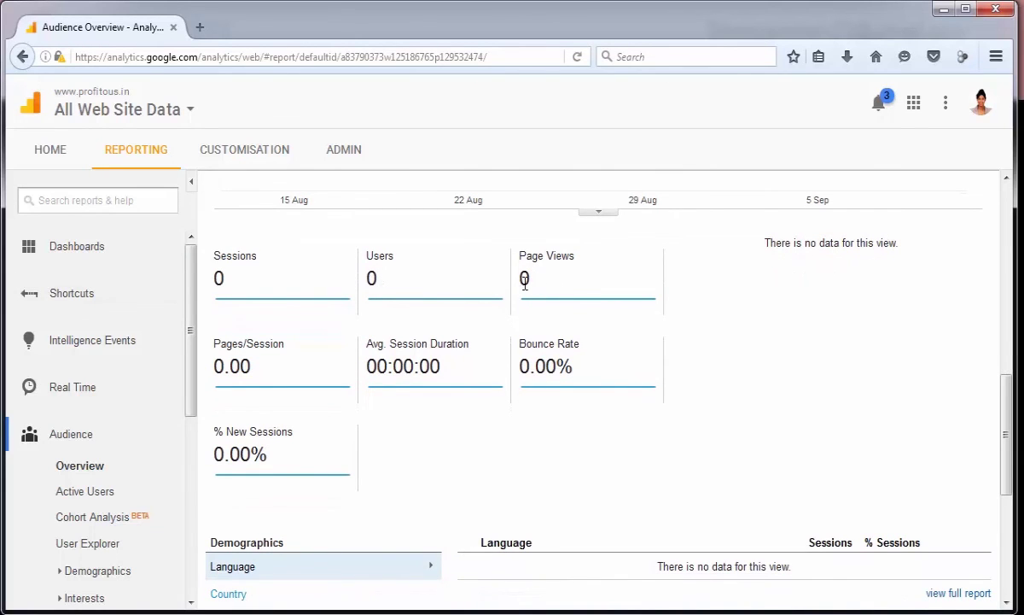
pyautogui.scroll(-2, 608, 345)
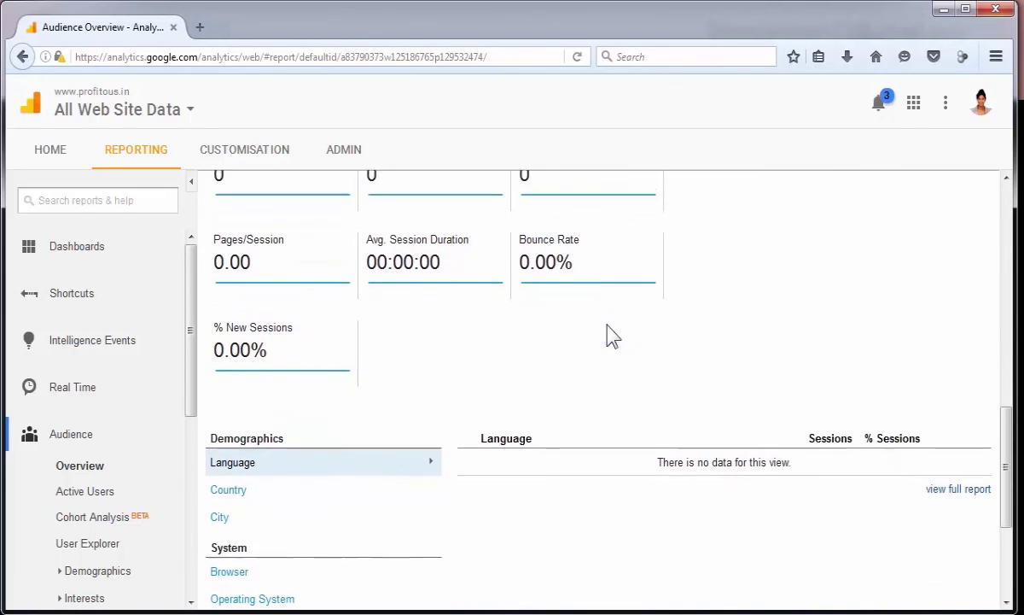
pyautogui.scroll(1, 556, 293)
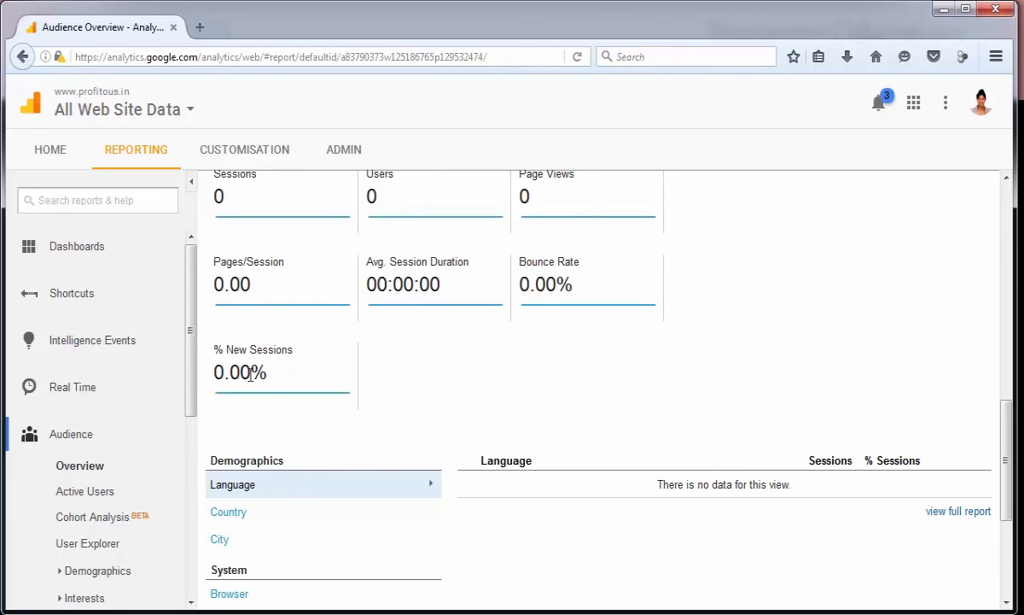
pyautogui.scroll(-4, 295, 389)
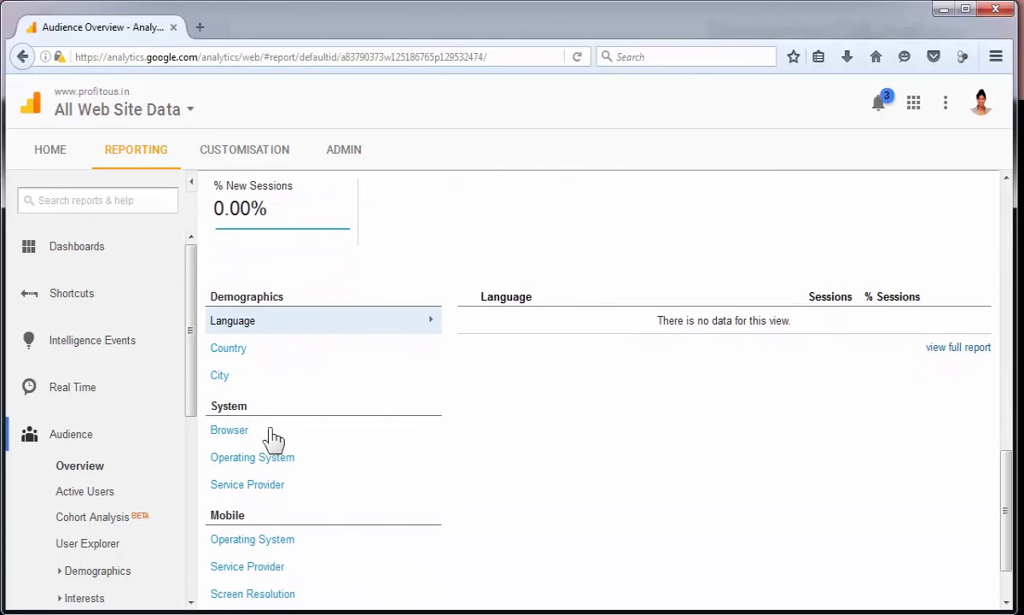
pyautogui.scroll(-1, 270, 437)
pyautogui.scroll(-1, 266, 431)
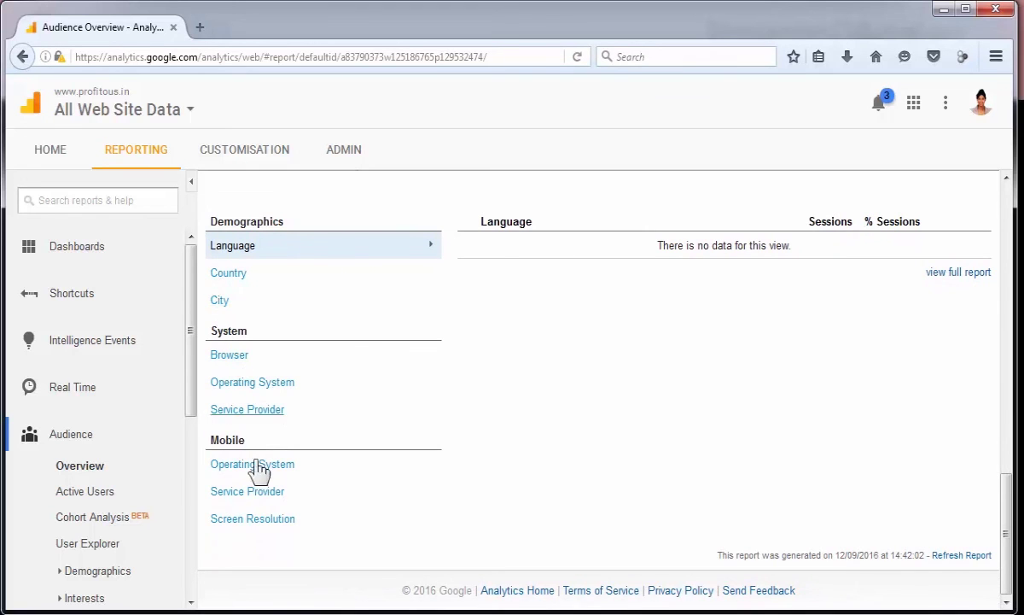
pyautogui.scroll(12, 621, 342)
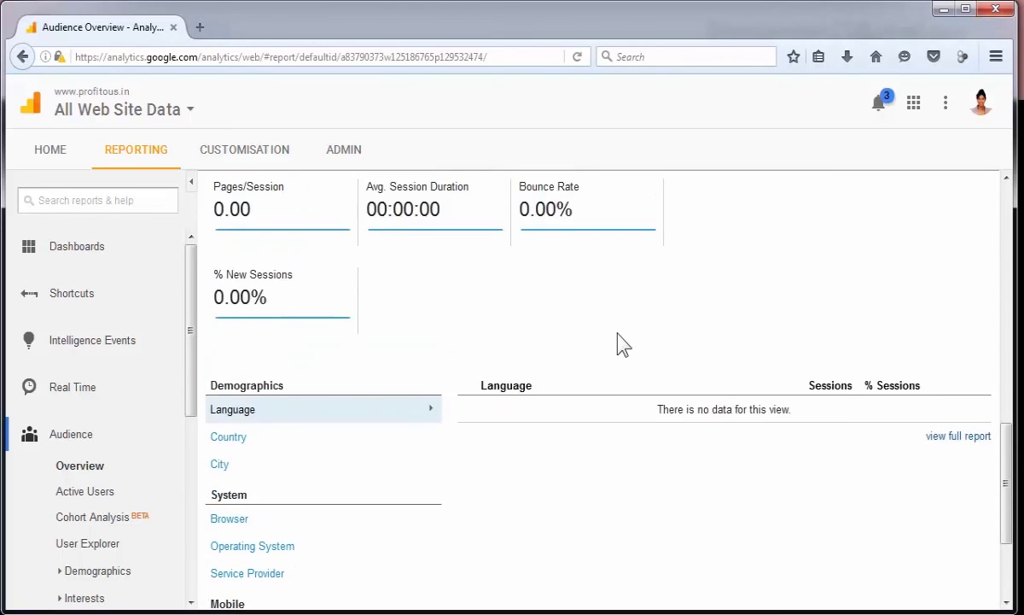